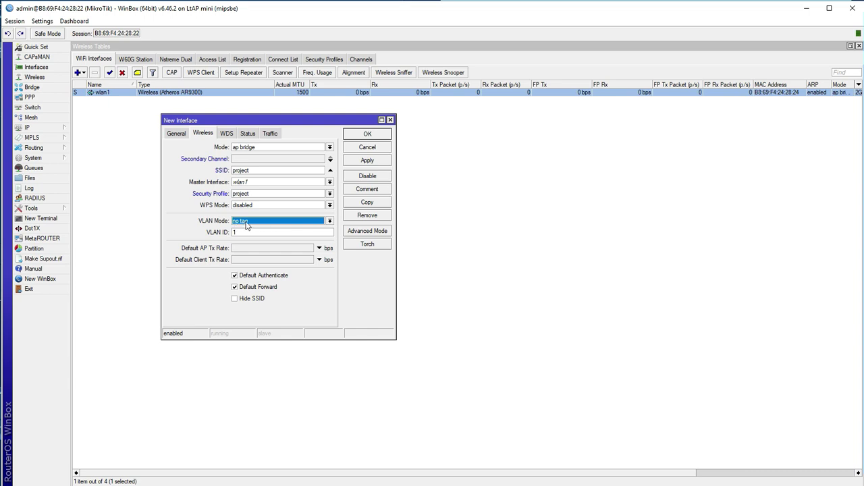
Save the new virtual wireless interface for the project network and close its settings.
{"action": "left_click", "coordinate": [367, 160]}
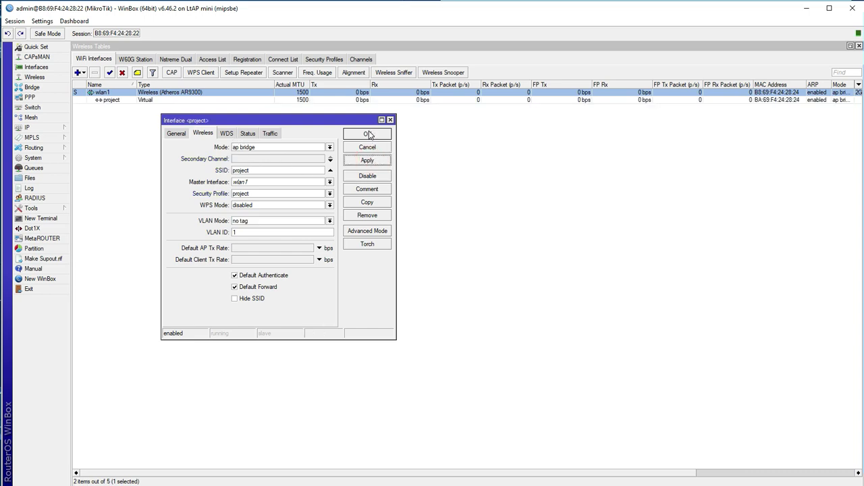
{"action": "left_click", "coordinate": [368, 133]}
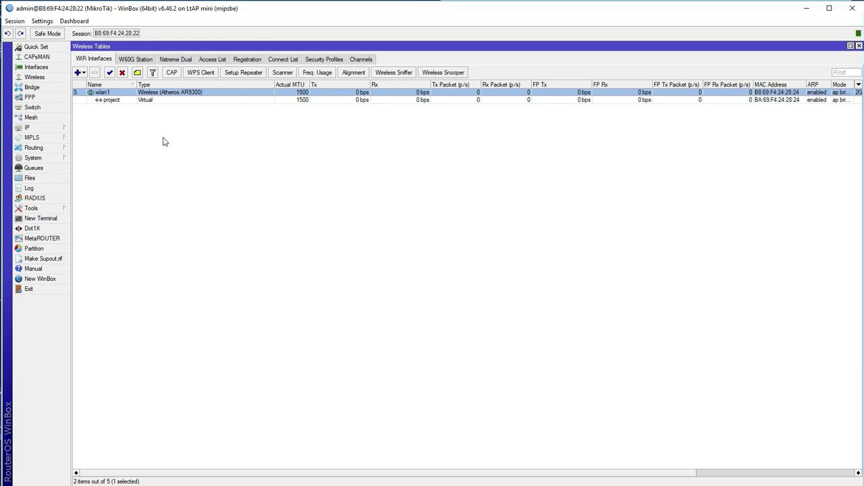
Add another virtual wireless interface and name it finance.
{"action": "left_click", "coordinate": [84, 75]}
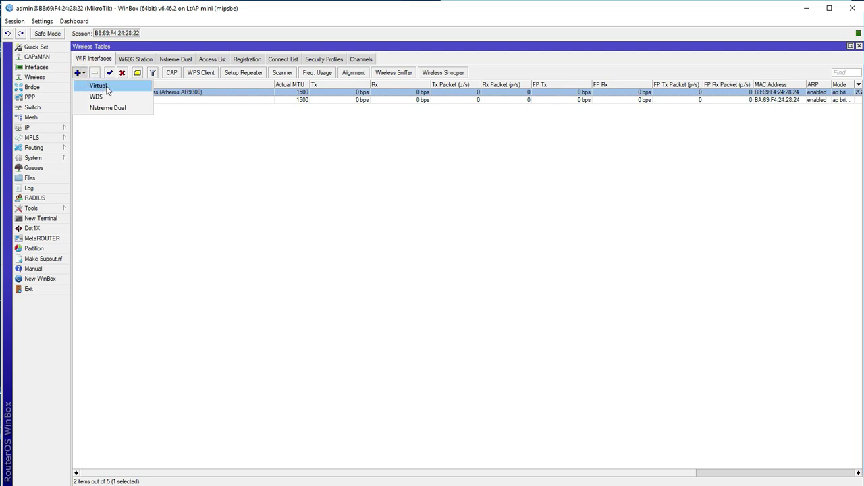
{"action": "left_click", "coordinate": [154, 172]}
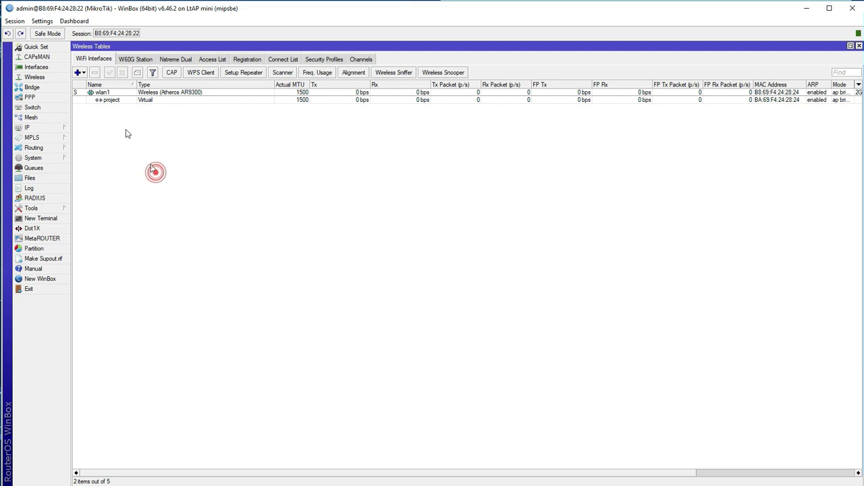
{"action": "left_click", "coordinate": [84, 74]}
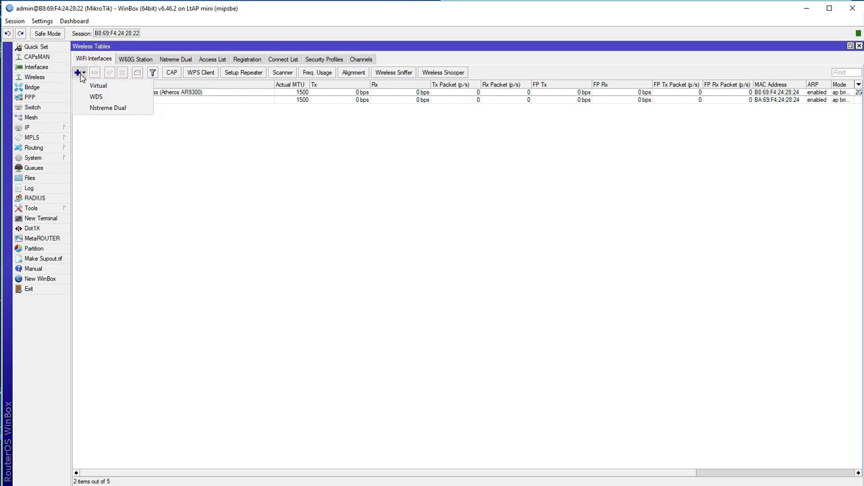
{"action": "left_click", "coordinate": [122, 88]}
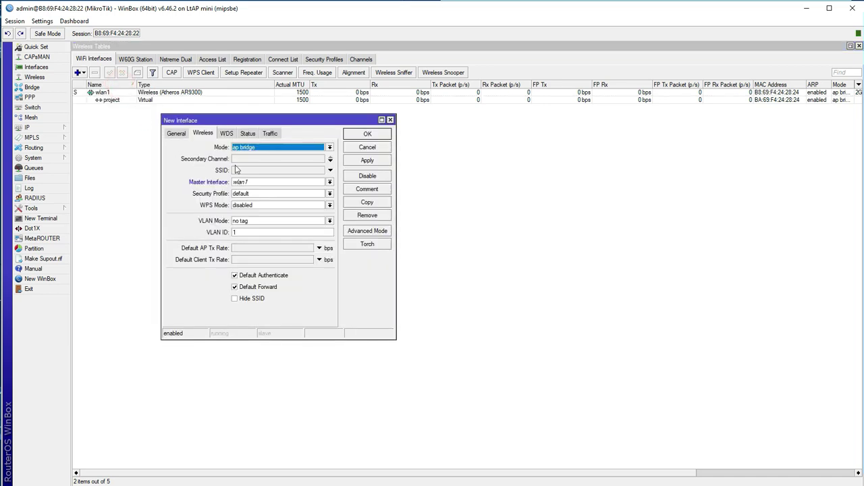
{"action": "left_click", "coordinate": [177, 134]}
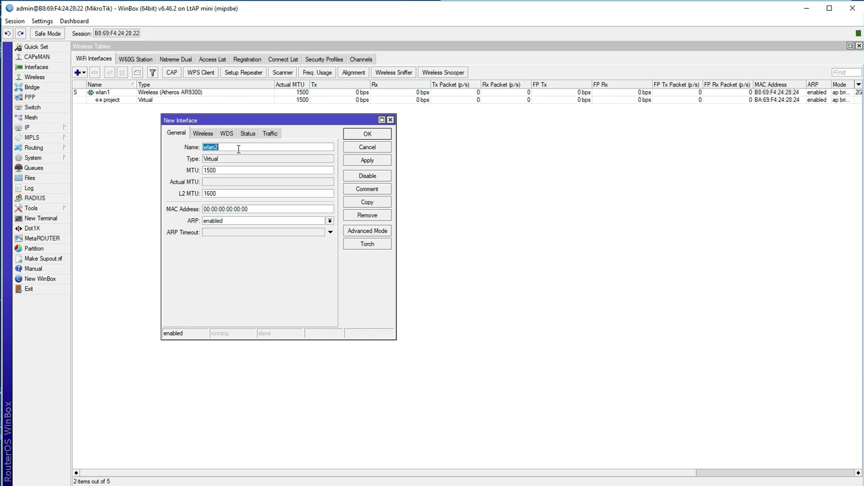
{"action": "type", "text": "finance"}
Keep the interface in ap bridge mode, set its SSID and security profile to finance, and save it.
{"action": "left_click", "coordinate": [204, 135]}
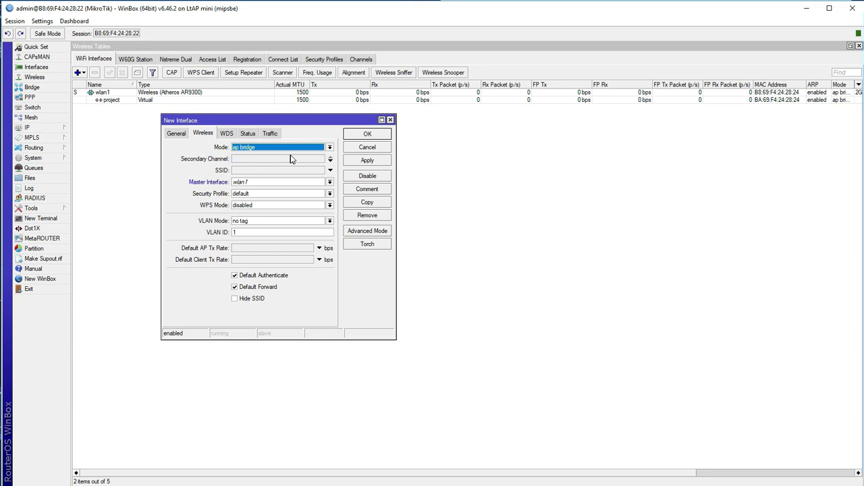
{"action": "left_click", "coordinate": [326, 147]}
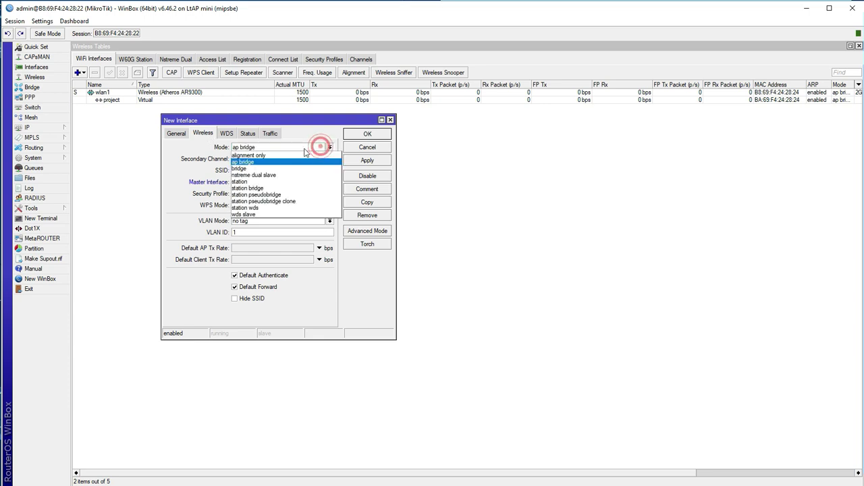
{"action": "left_click", "coordinate": [262, 150]}
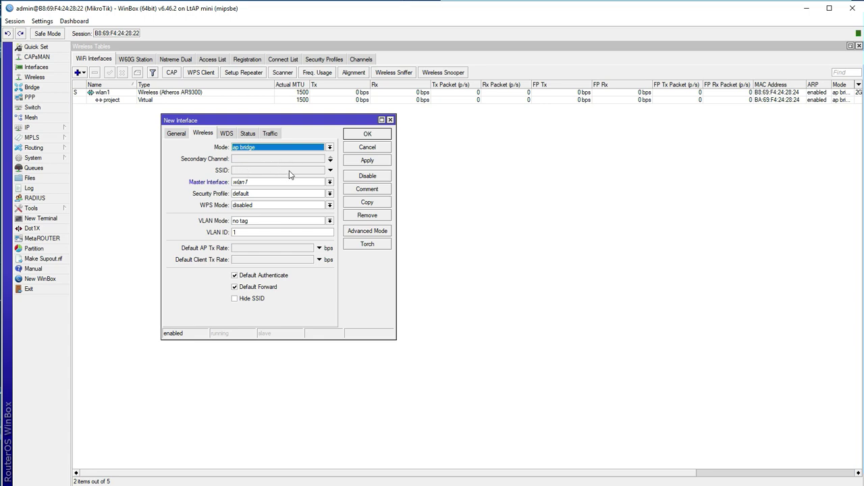
{"action": "left_click", "coordinate": [310, 170]}
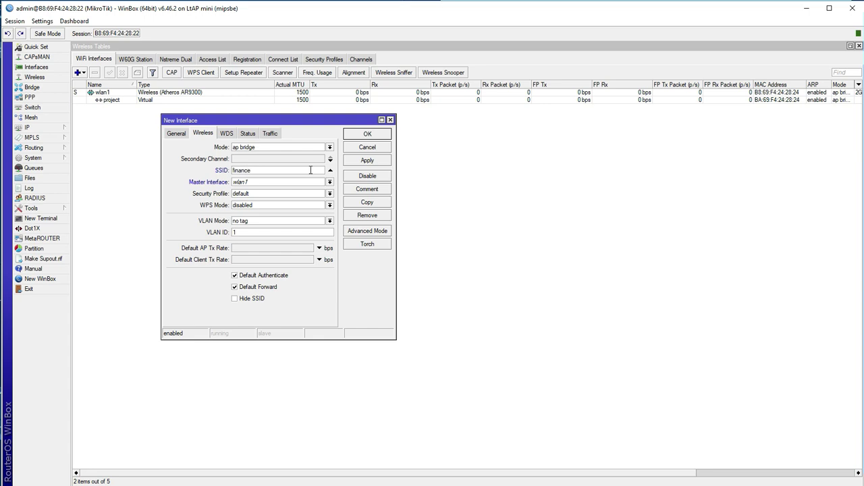
{"action": "left_click", "coordinate": [272, 194]}
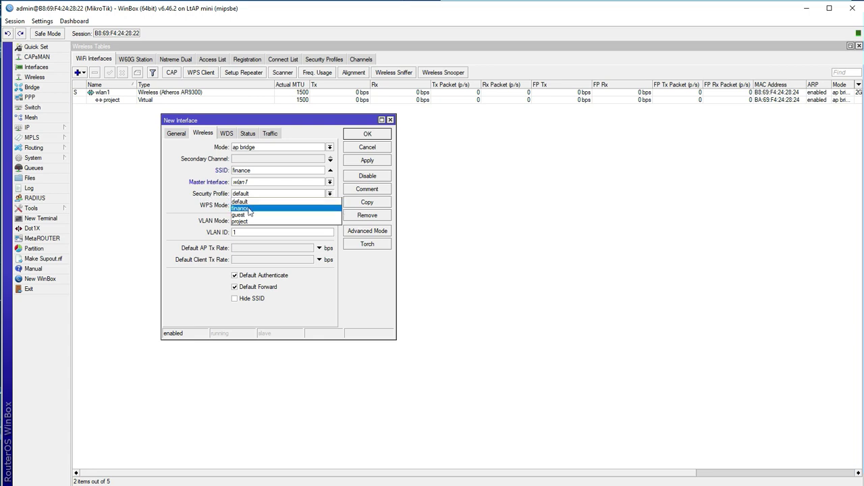
{"action": "left_click", "coordinate": [249, 210]}
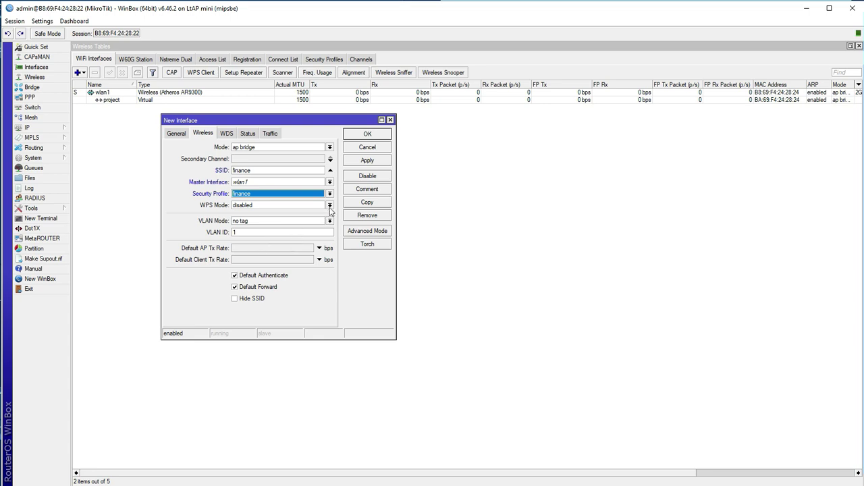
{"action": "left_click", "coordinate": [365, 162]}
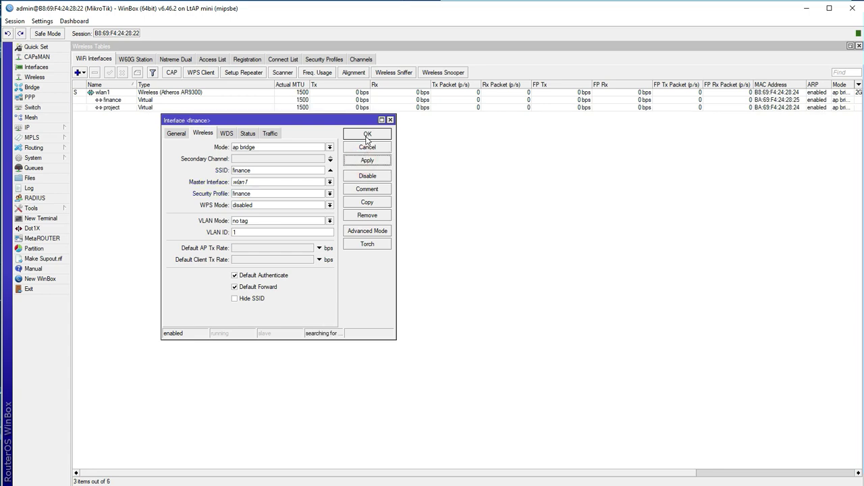
{"action": "left_click", "coordinate": [368, 135]}
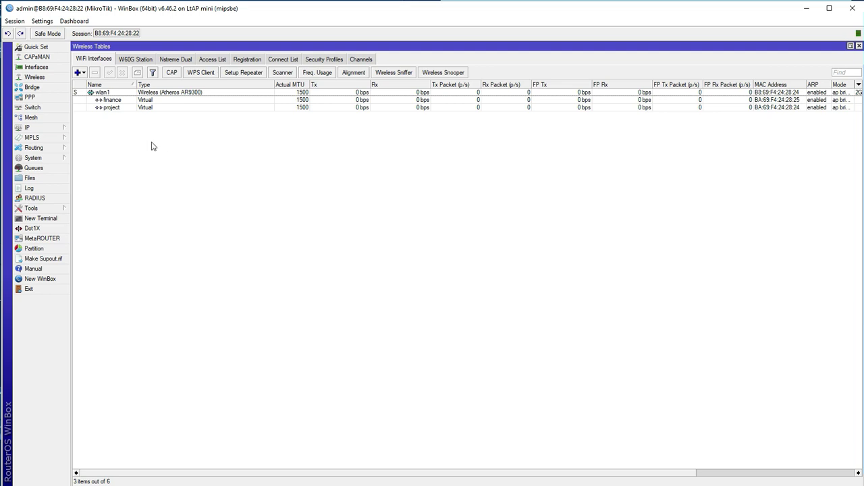
Add a third virtual wireless interface and name it guest.
{"action": "left_click", "coordinate": [80, 73]}
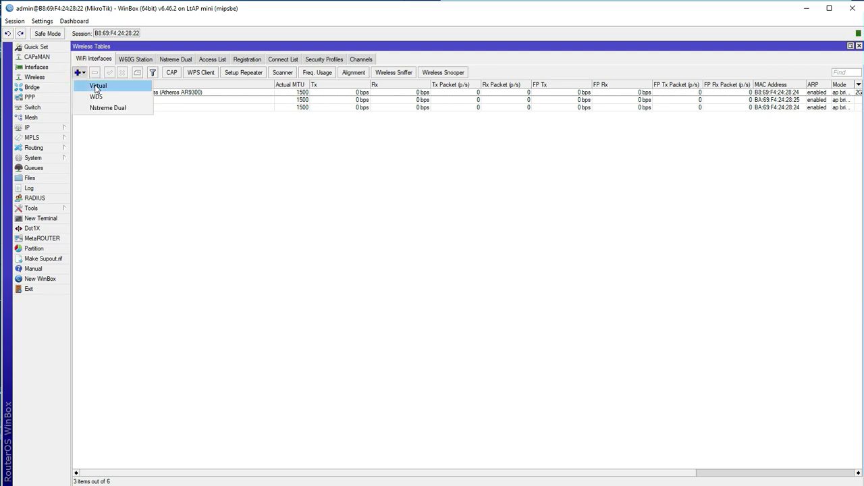
{"action": "left_click", "coordinate": [96, 87]}
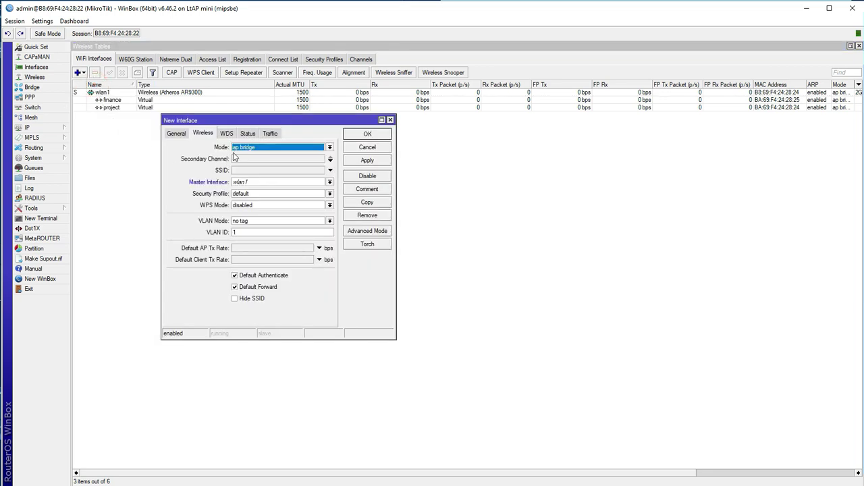
{"action": "left_click", "coordinate": [177, 137]}
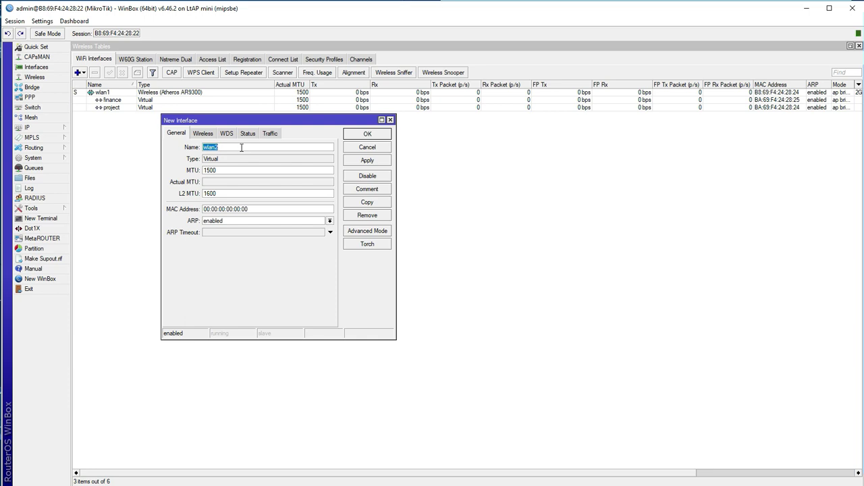
{"action": "type", "text": "g"}
Set the guest interface to ap bridge mode with SSID guest and save it.
{"action": "left_click", "coordinate": [203, 134]}
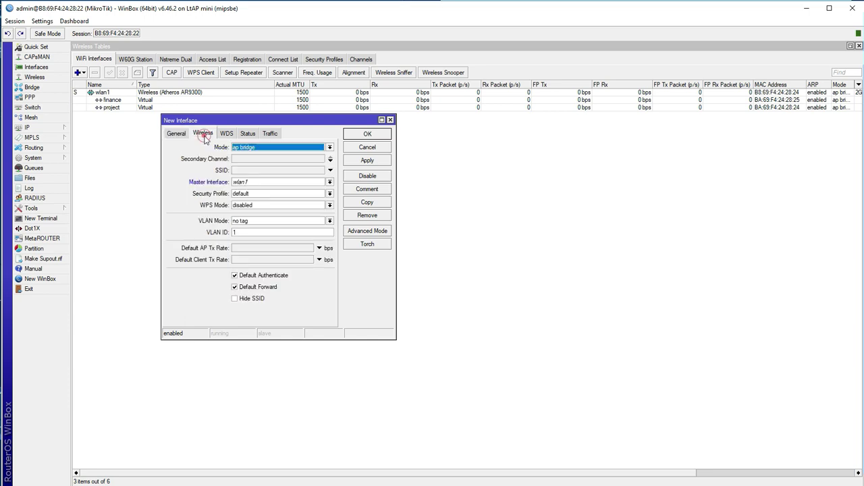
{"action": "left_click", "coordinate": [274, 148]}
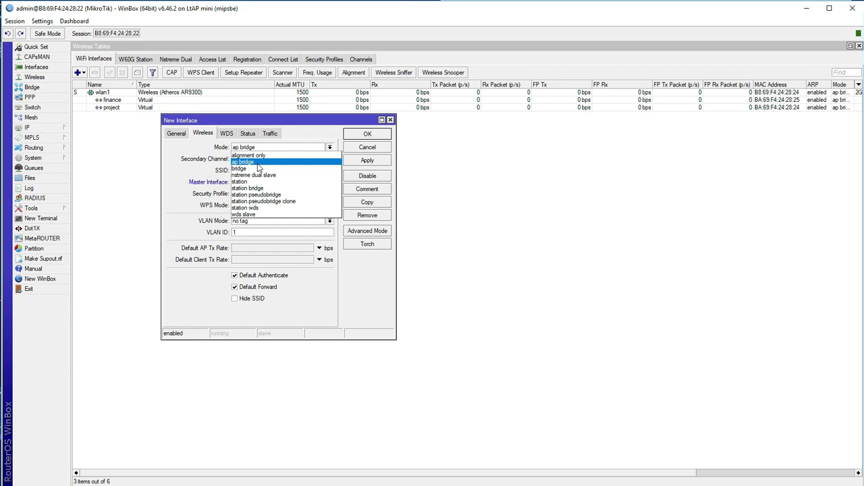
{"action": "left_click", "coordinate": [257, 162]}
{"action": "left_click", "coordinate": [253, 171]}
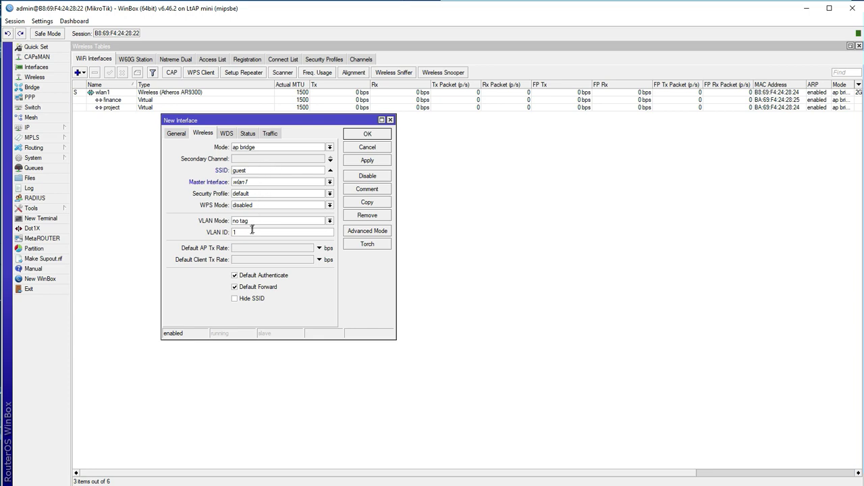
{"action": "left_click", "coordinate": [367, 162]}
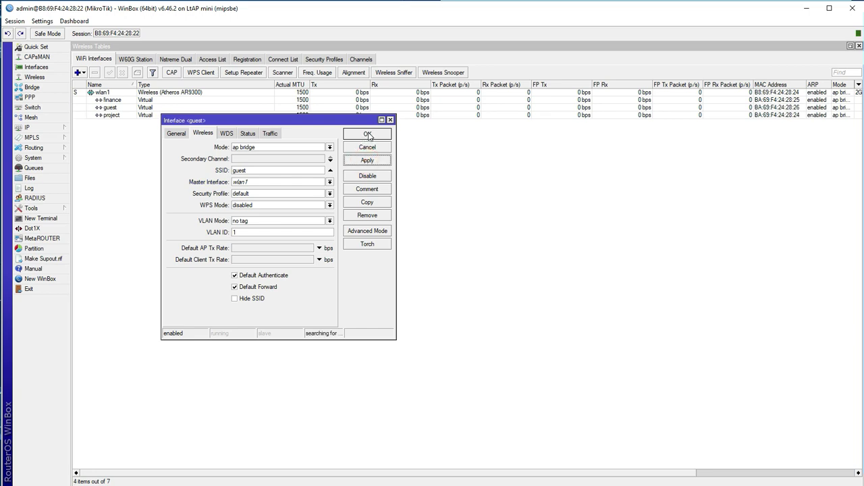
{"action": "left_click", "coordinate": [367, 134]}
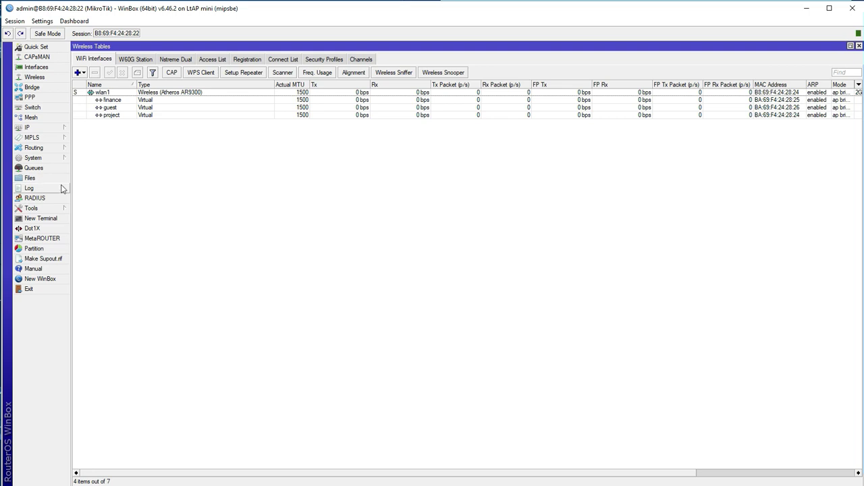
Open a new terminal session and maximize its window.
{"action": "left_click", "coordinate": [51, 219]}
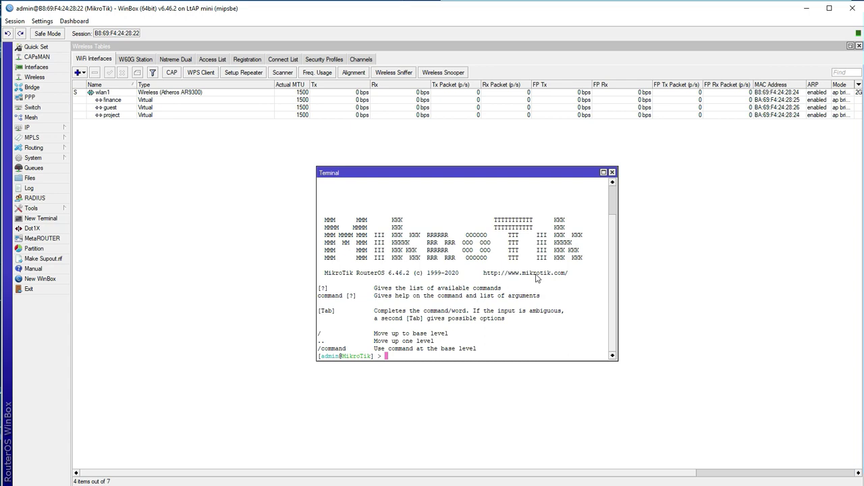
{"action": "key", "text": "Return"}
{"action": "key", "text": "Return"}
{"action": "key", "text": "Return"}
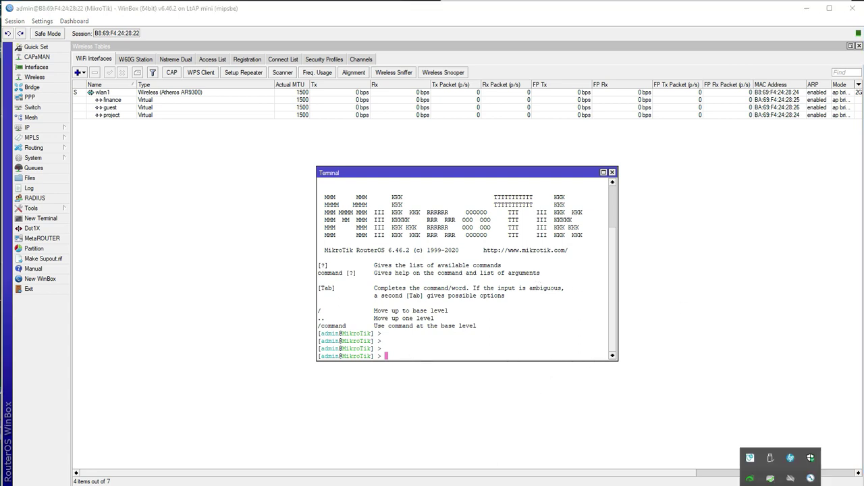
{"action": "double_click", "coordinate": [513, 173]}
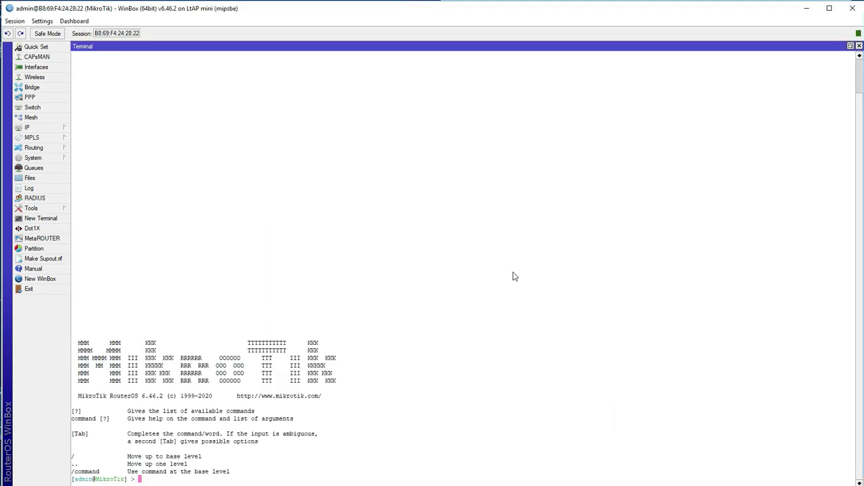
Enter the interface wireless context in the terminal and run print to list the wireless interfaces.
{"action": "type", "text": "interface"}
{"action": "type", "text": "wireless"}
{"action": "key", "text": "Return"}
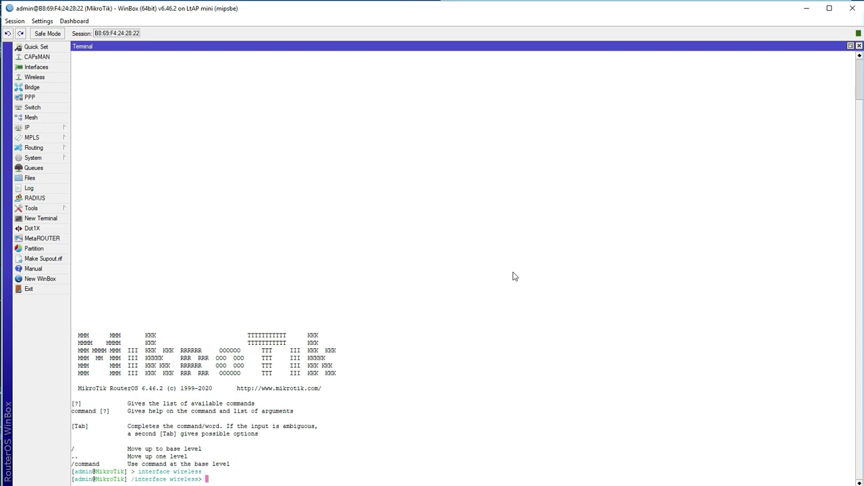
{"action": "type", "text": "print"}
{"action": "key", "text": "Return"}
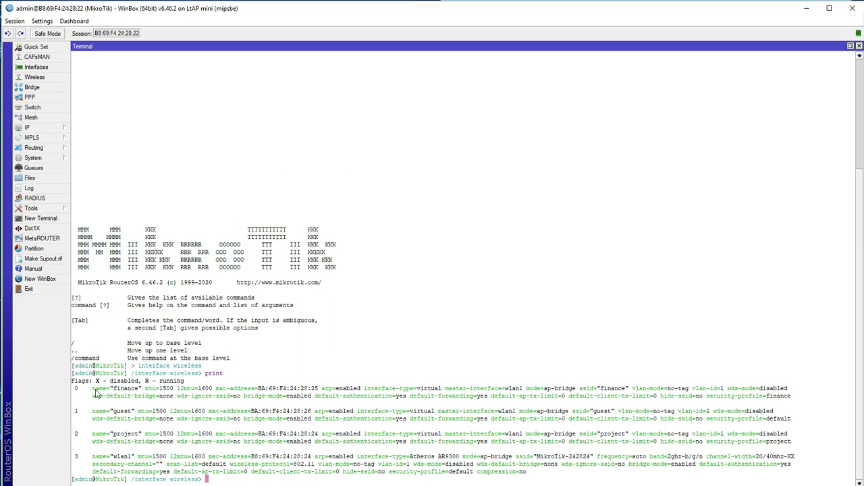
Examine the names of the virtual interfaces and the physical wlan1 interface in the printed list.
{"action": "left_click_drag", "start_coordinate": [94, 393], "coordinate": [144, 395]}
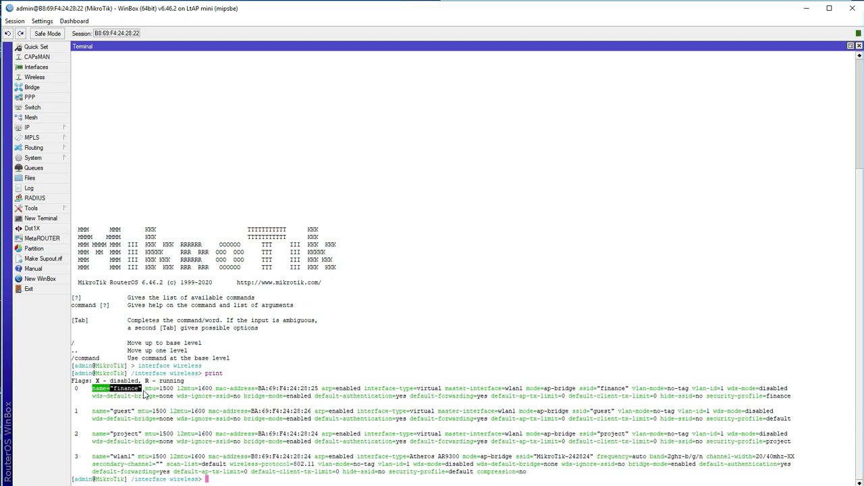
{"action": "left_click_drag", "start_coordinate": [92, 415], "coordinate": [136, 416]}
{"action": "left_click_drag", "start_coordinate": [93, 436], "coordinate": [147, 437]}
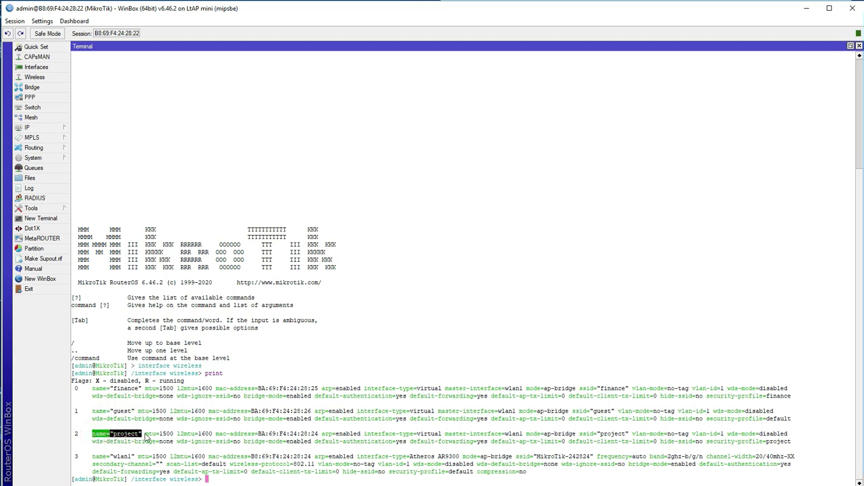
{"action": "left_click_drag", "start_coordinate": [92, 459], "coordinate": [137, 462]}
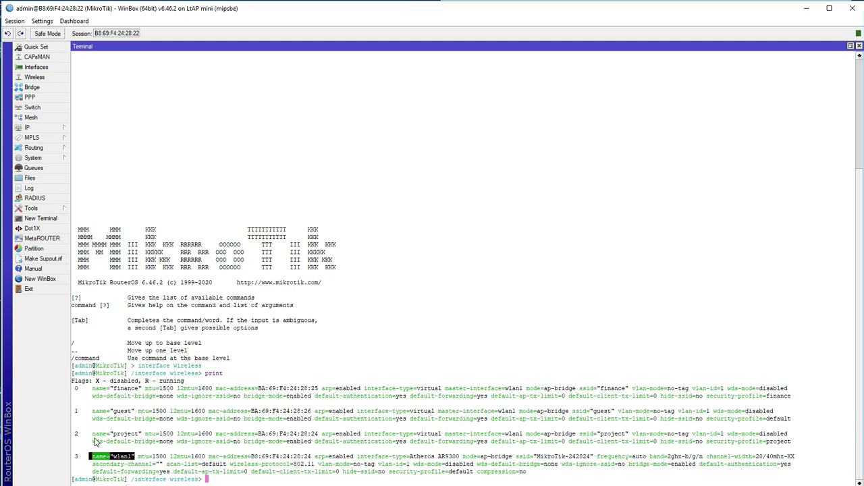
{"action": "left_click_drag", "start_coordinate": [92, 435], "coordinate": [146, 438]}
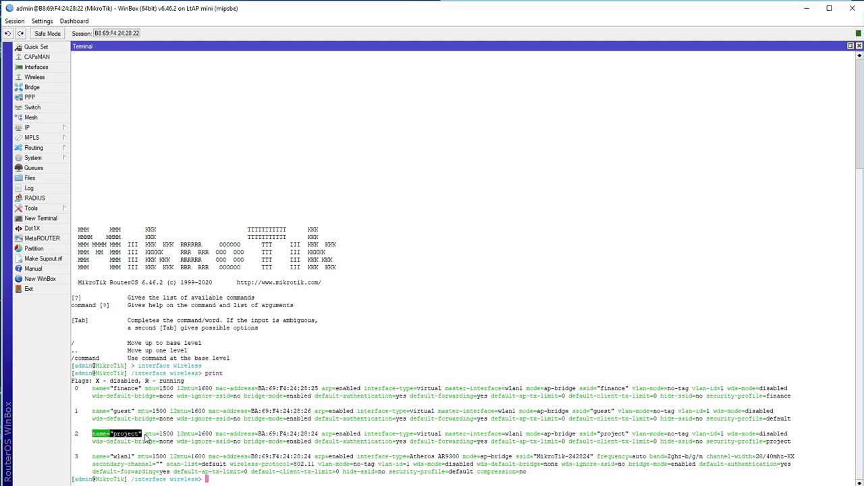
{"action": "left_click_drag", "start_coordinate": [86, 409], "coordinate": [133, 419]}
{"action": "left_click_drag", "start_coordinate": [89, 390], "coordinate": [138, 397]}
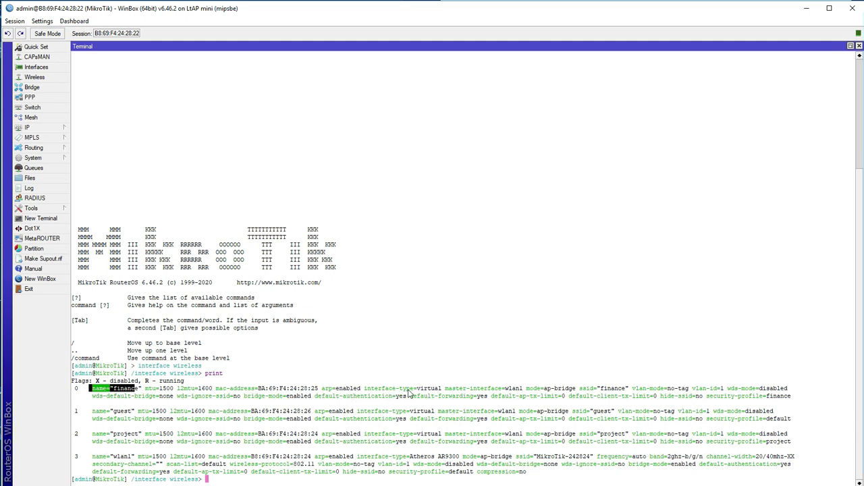
Examine the interface type and MAC address of the finance entry in the printed list.
{"action": "left_click_drag", "start_coordinate": [365, 390], "coordinate": [443, 396]}
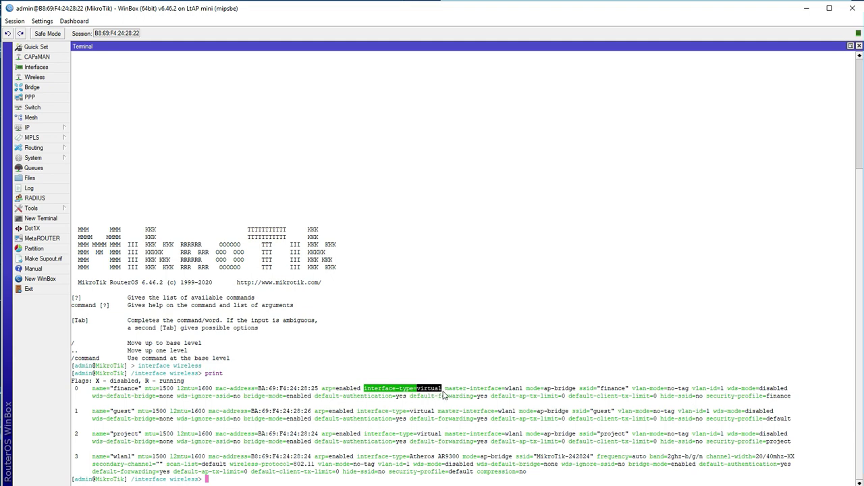
{"action": "left_click", "coordinate": [219, 390]}
{"action": "left_click_drag", "start_coordinate": [219, 390], "coordinate": [320, 394]}
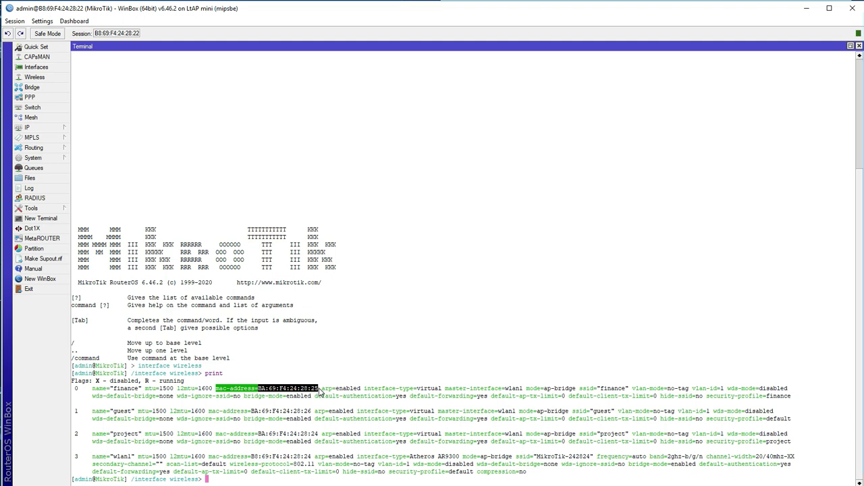
Examine the MTU and L2 MTU settings of the finance entry in the printed wireless list.
{"action": "left_click_drag", "start_coordinate": [143, 390], "coordinate": [174, 391]}
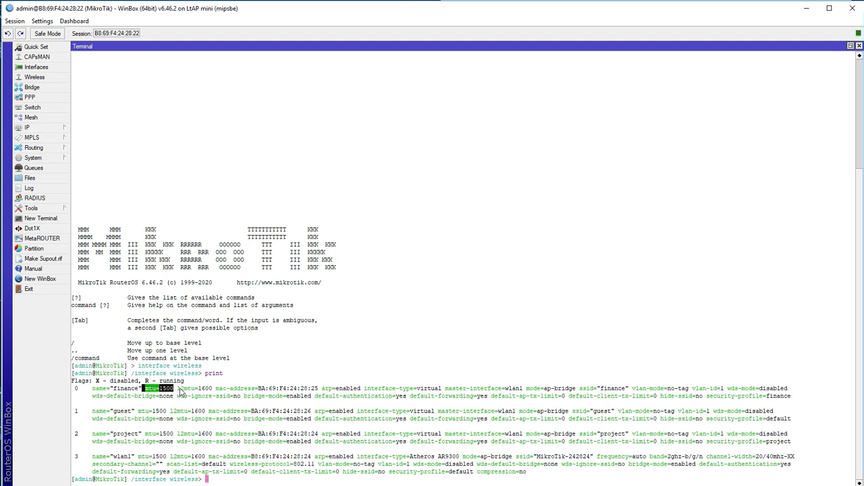
{"action": "left_click_drag", "start_coordinate": [178, 391], "coordinate": [211, 392]}
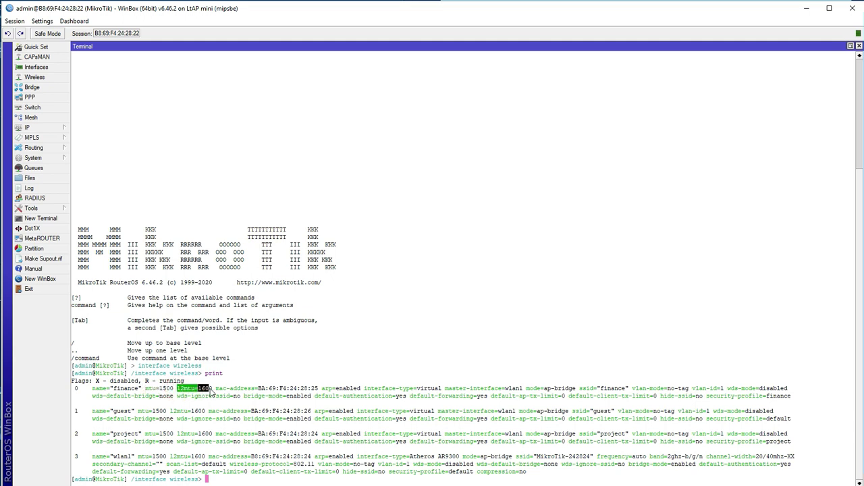
{"action": "left_click", "coordinate": [146, 390]}
{"action": "left_click_drag", "start_coordinate": [146, 391], "coordinate": [176, 393]}
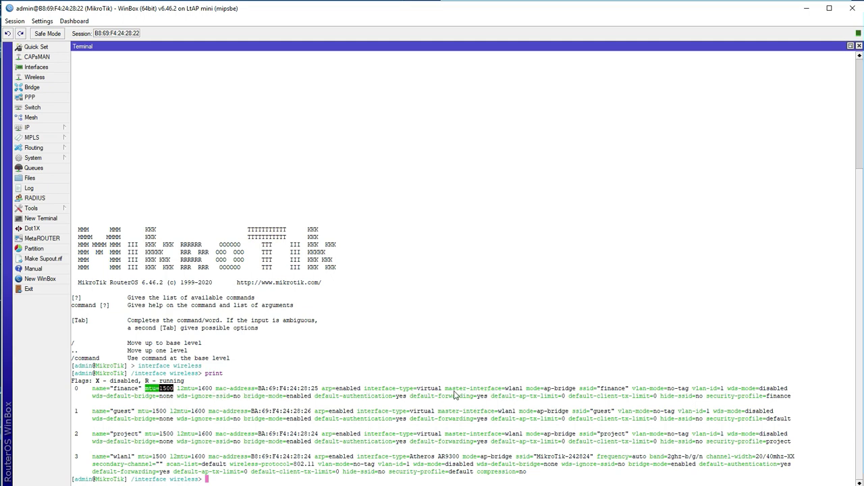
Examine the master interface and operating mode of the finance entry in the printed list.
{"action": "left_click_drag", "start_coordinate": [445, 390], "coordinate": [500, 397]}
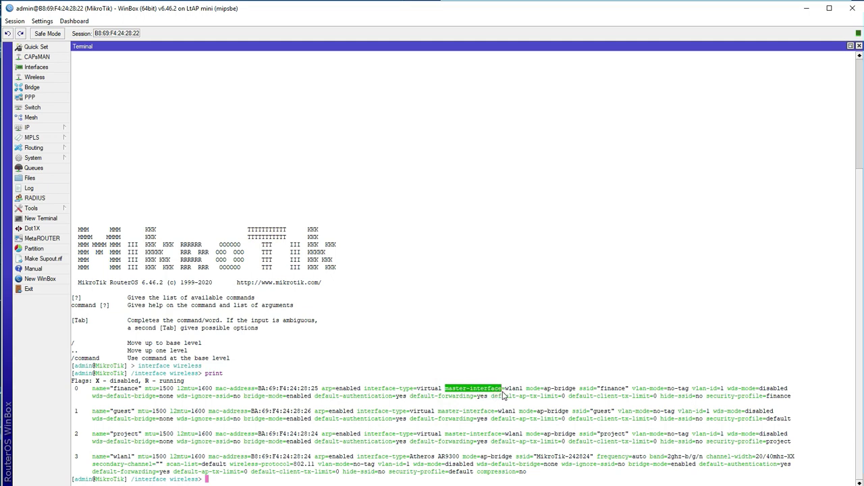
{"action": "left_click_drag", "start_coordinate": [523, 393], "coordinate": [500, 392]}
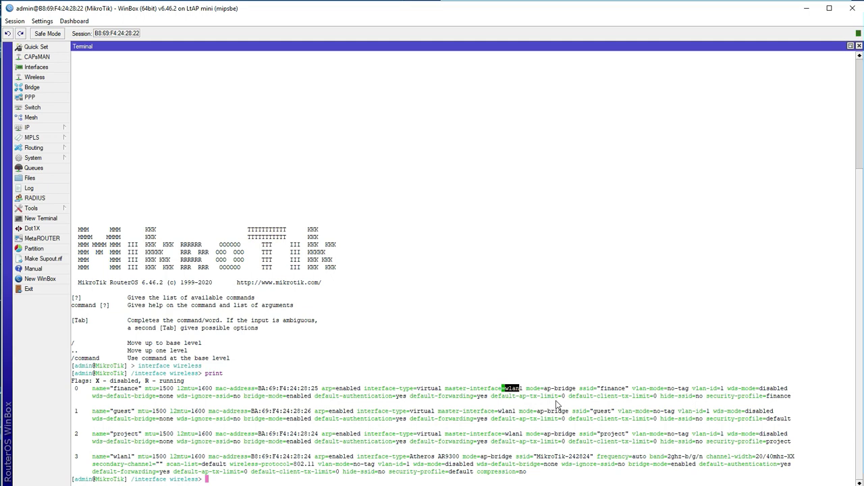
{"action": "left_click_drag", "start_coordinate": [530, 390], "coordinate": [574, 391]}
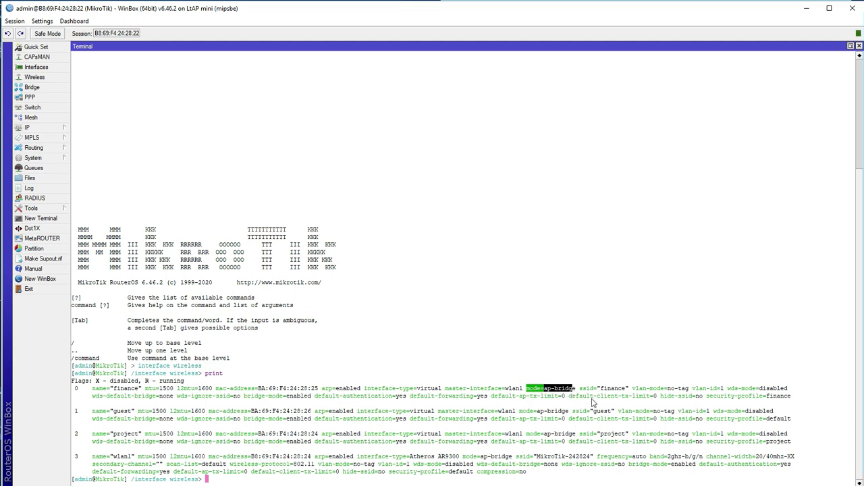
{"action": "left_click", "coordinate": [599, 380]}
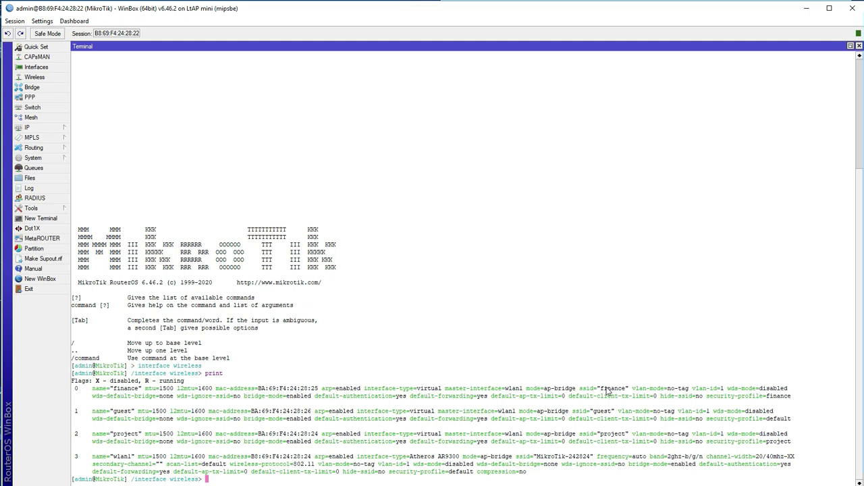
Examine the SSID, VLAN mode and VLAN ID of the finance entry in the printed list.
{"action": "left_click_drag", "start_coordinate": [600, 389], "coordinate": [625, 392]}
{"action": "left_click_drag", "start_coordinate": [632, 390], "coordinate": [690, 394]}
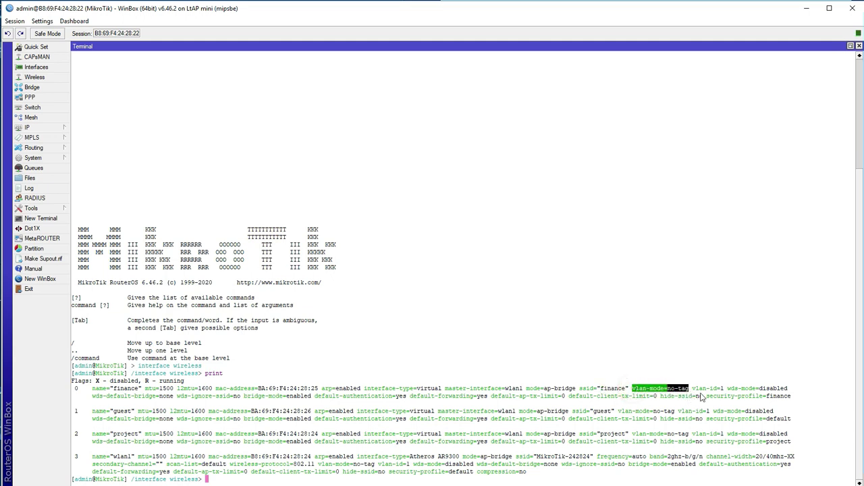
{"action": "left_click_drag", "start_coordinate": [694, 391], "coordinate": [723, 391]}
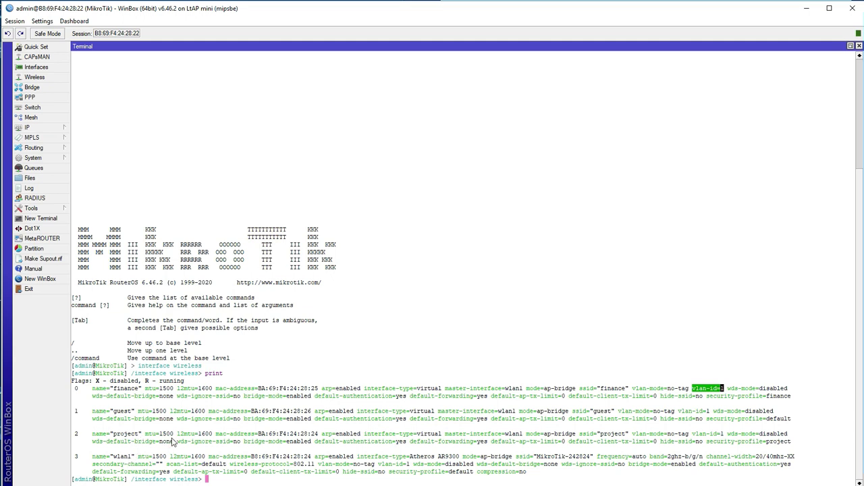
Examine the MAC address and SSID of the project entry in the printed list.
{"action": "left_click_drag", "start_coordinate": [214, 436], "coordinate": [315, 439]}
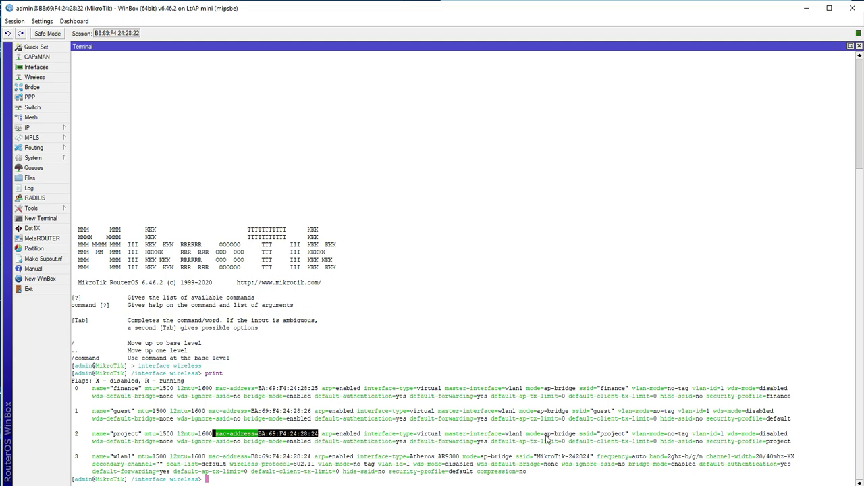
{"action": "left_click_drag", "start_coordinate": [581, 435], "coordinate": [631, 440]}
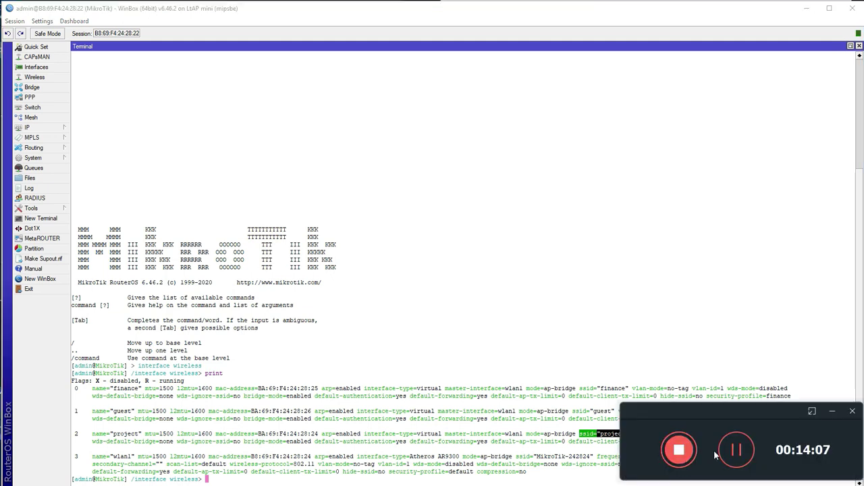
{"action": "left_click", "coordinate": [733, 448]}
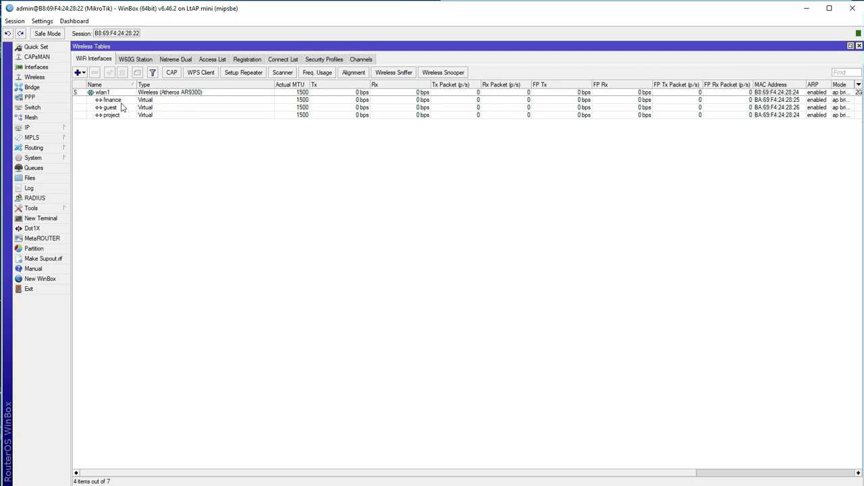
Select wlan1 in the wireless tables and open the router's general interface list to review its virtual interfaces.
{"action": "left_click", "coordinate": [87, 93]}
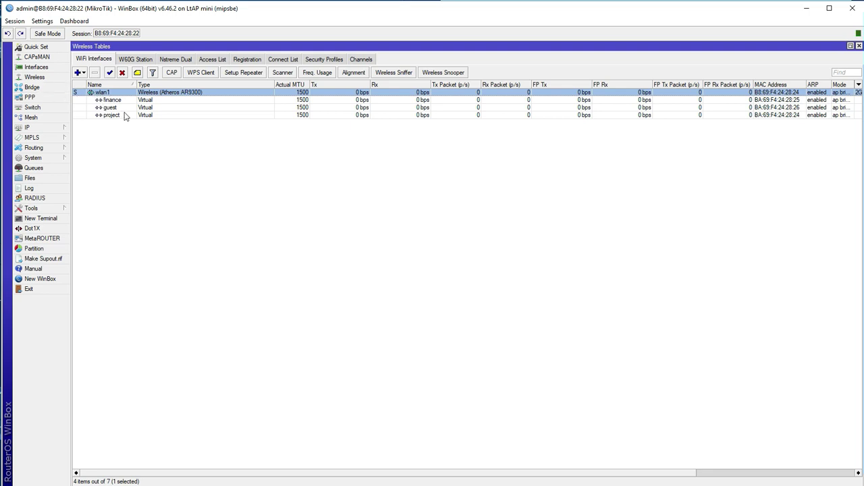
{"action": "left_click", "coordinate": [39, 68]}
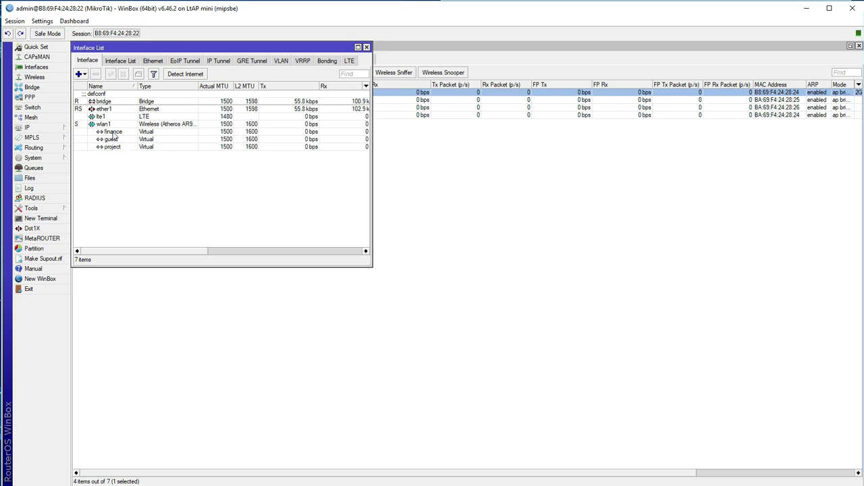
{"action": "left_click", "coordinate": [780, 485]}
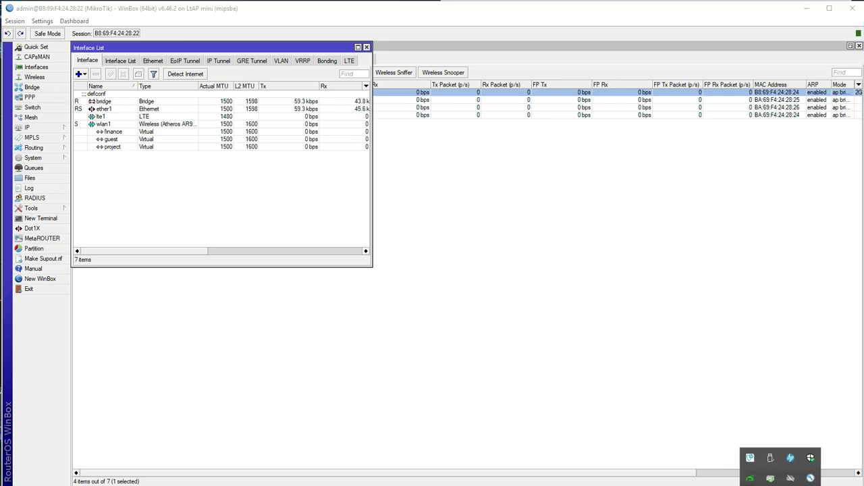